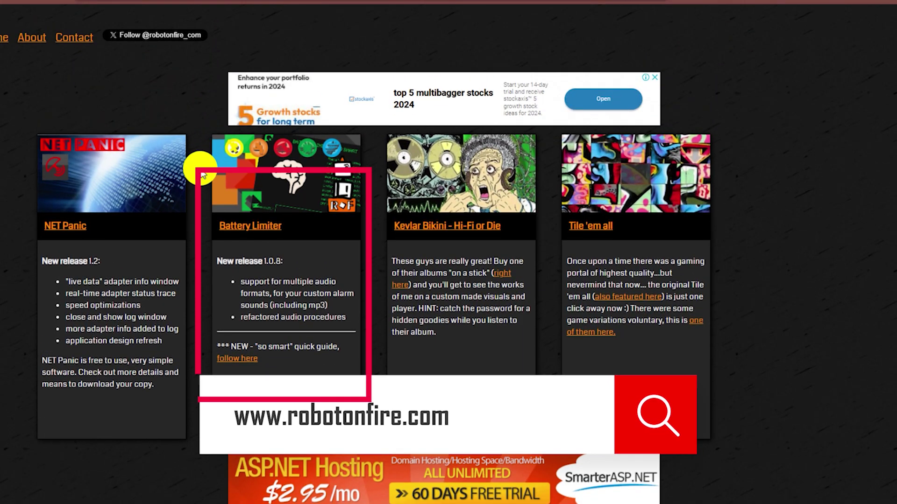
Open the Battery Limiter product page on robotonfire.com and scroll through its description.
click(258, 225)
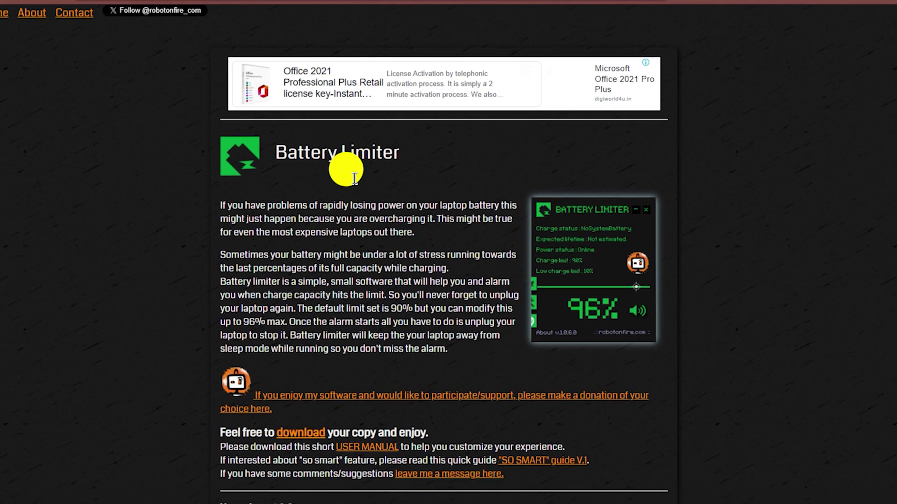
scroll(355, 178, down, 2)
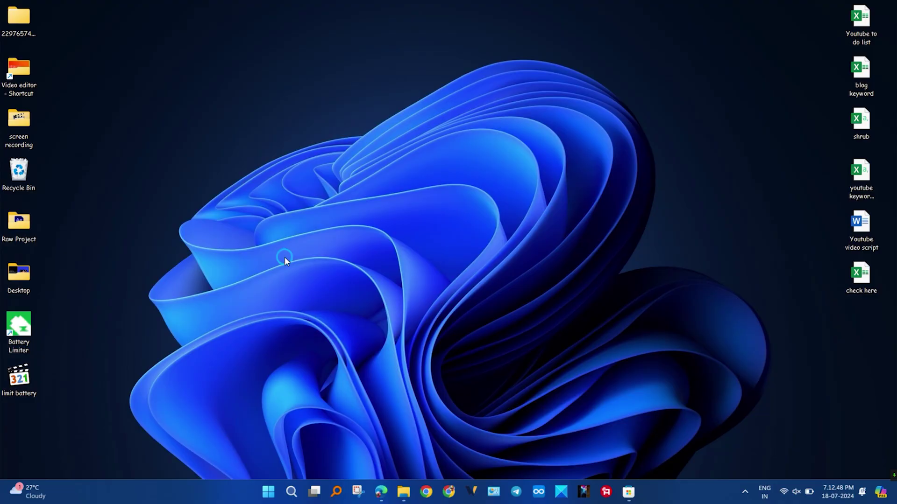
Launch Battery Limiter from its desktop shortcut and bring its window up from the system tray.
double_click(19, 327)
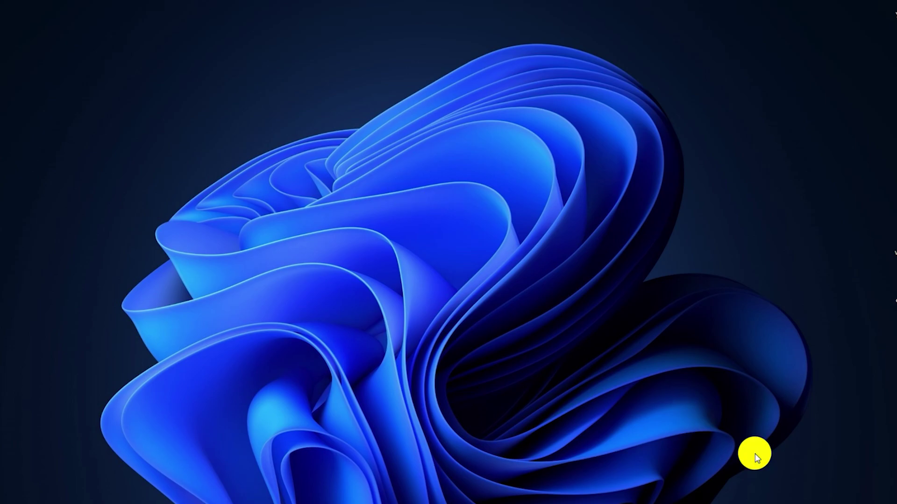
click(783, 503)
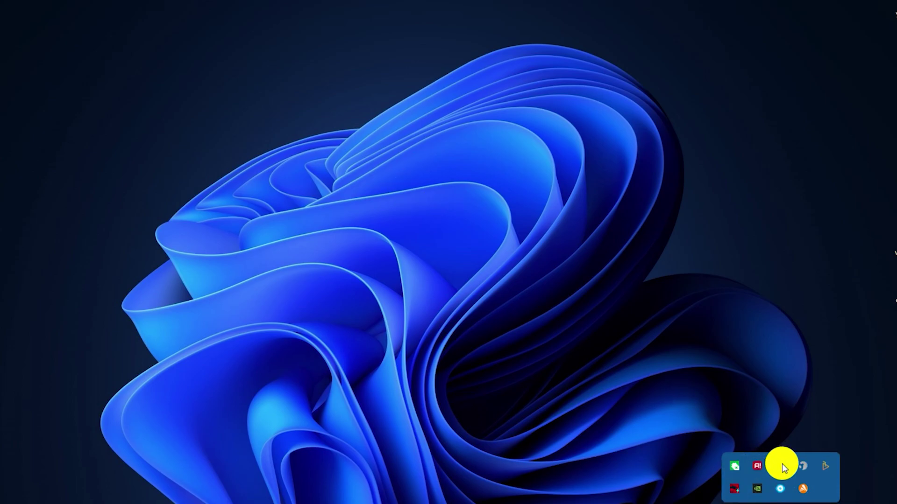
click(738, 469)
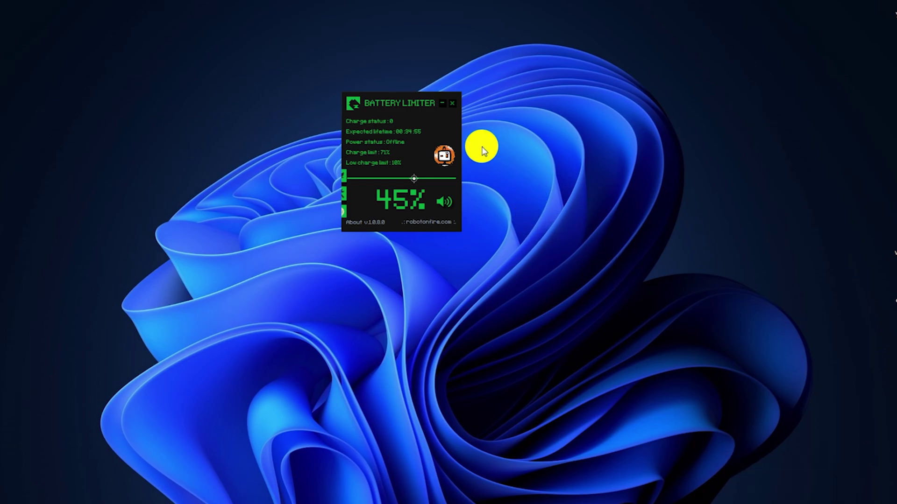
In Battery Limiter settings, pick the red theme swatch and return to the main window.
click(349, 196)
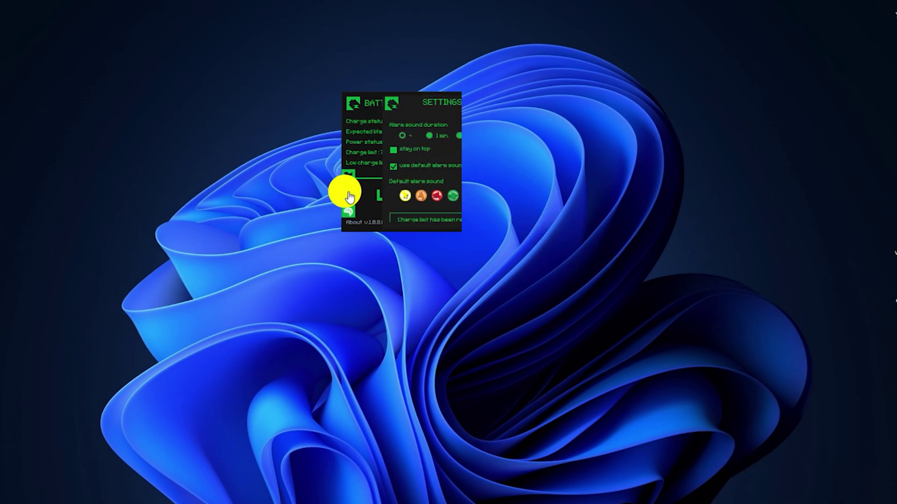
scroll(392, 190, down, 3)
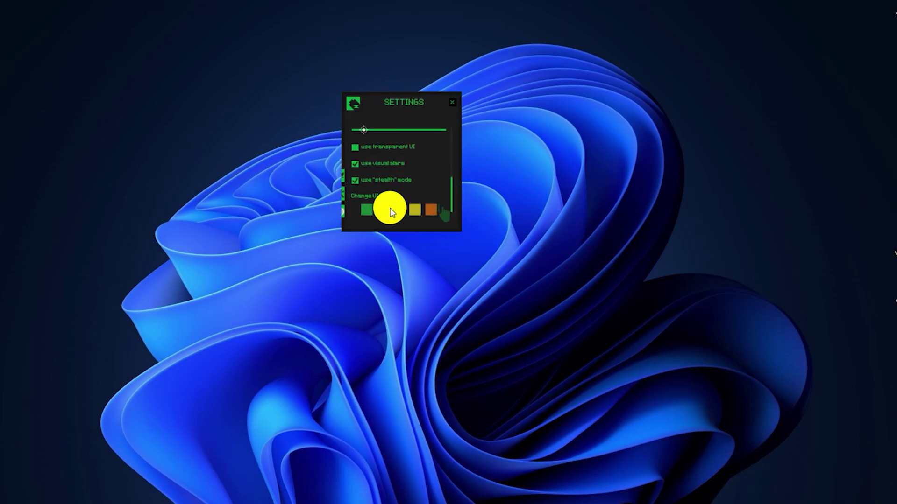
click(396, 211)
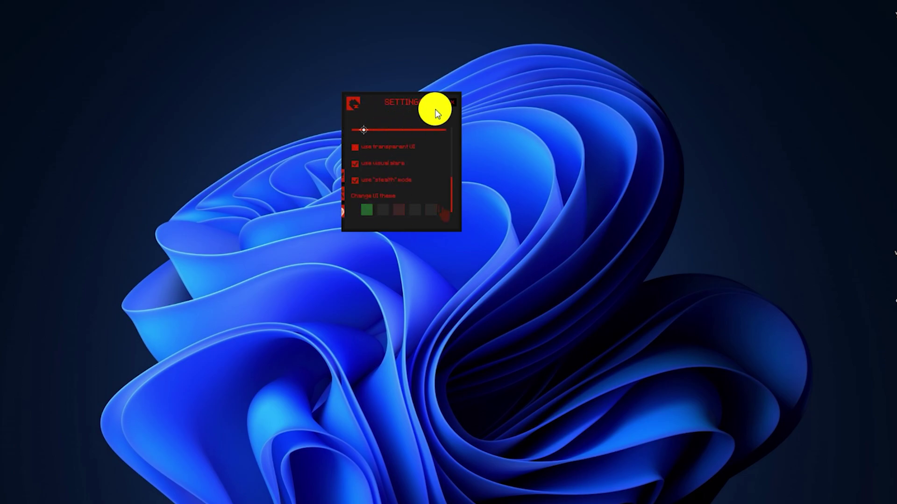
click(452, 104)
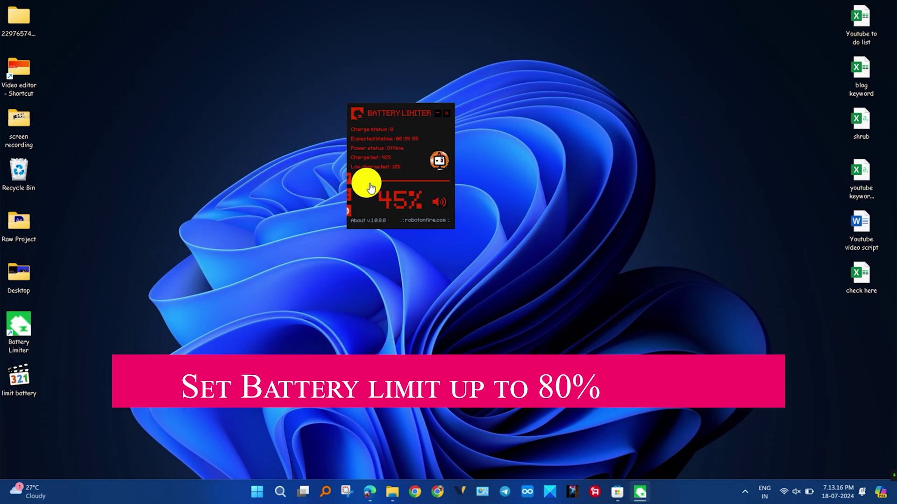
Drag the charge-limit slider until Charge limit reads about 76%.
drag(371, 188, 369, 185)
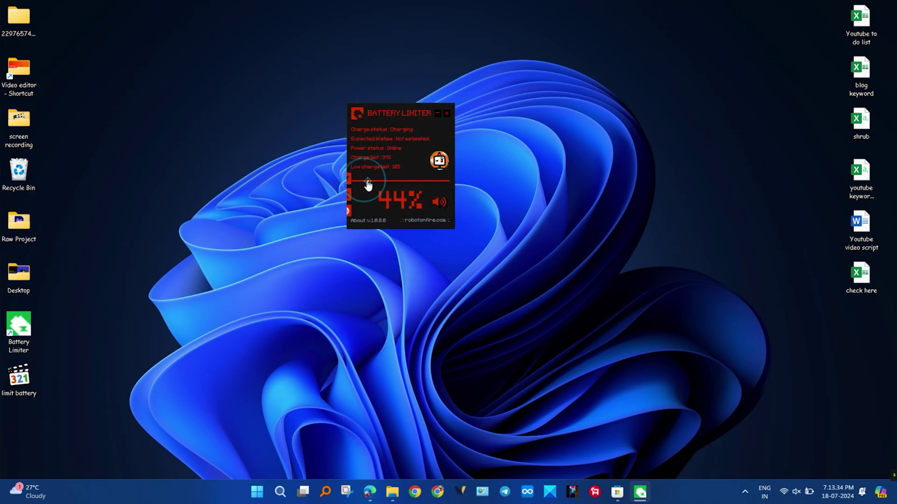
drag(367, 181, 421, 181)
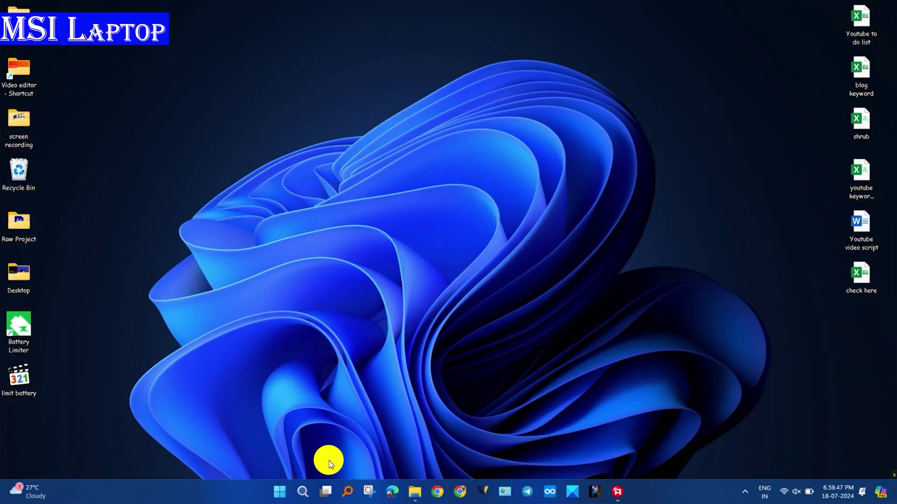
Launch Dragon Center from All apps, skip the login, and open the Battery Master tools page.
click(283, 491)
click(558, 158)
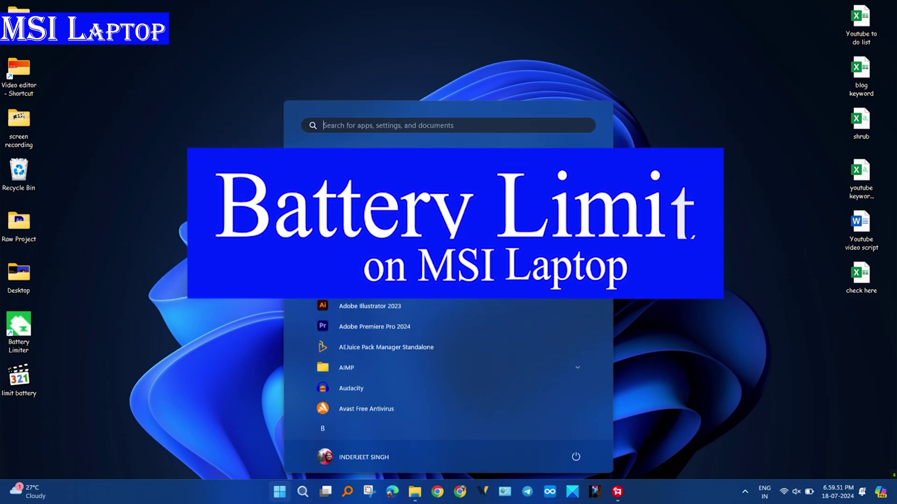
scroll(446, 210, down, 5)
scroll(377, 296, down, 2)
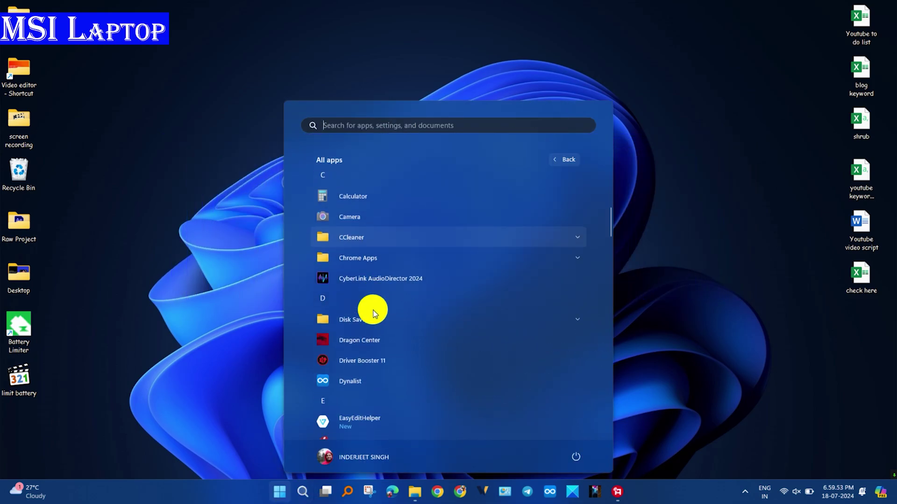
click(359, 348)
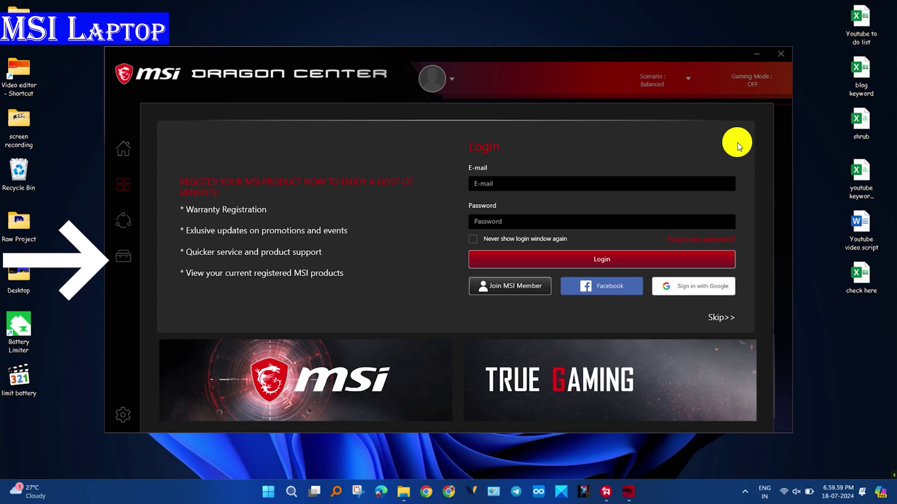
click(739, 146)
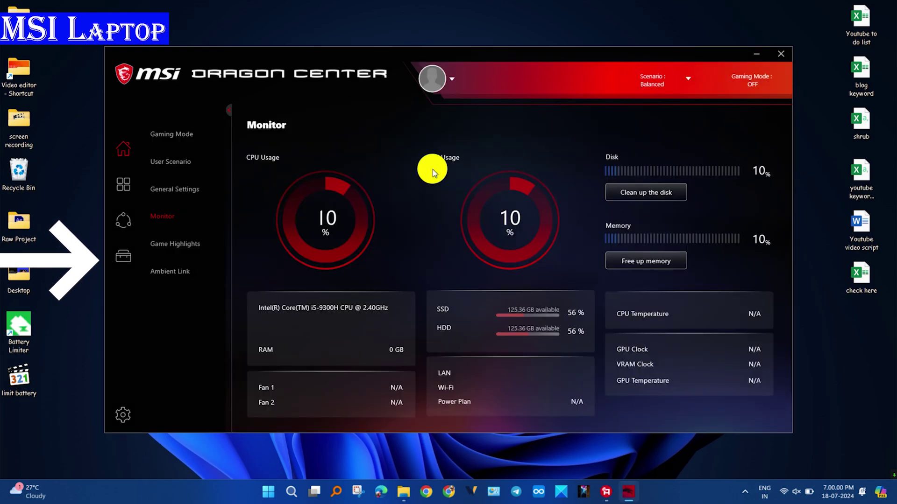
click(130, 256)
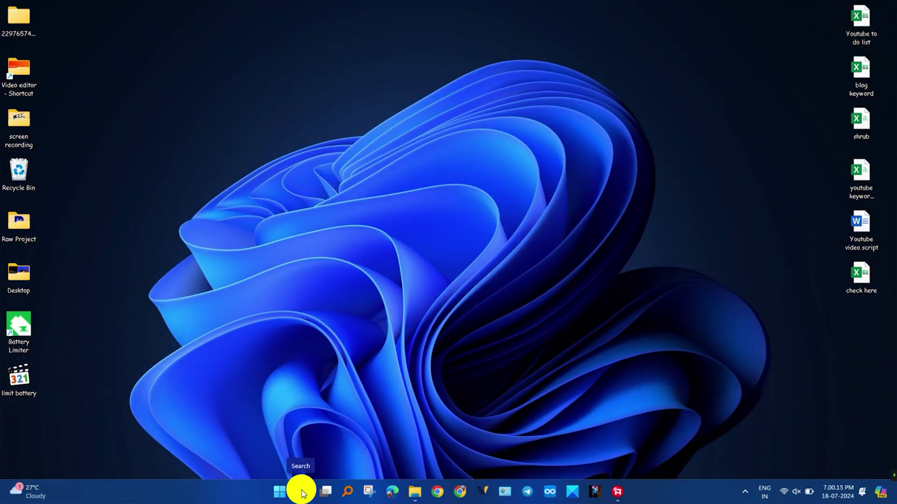
Open Microsoft Store through a Windows search for 'store'.
click(302, 494)
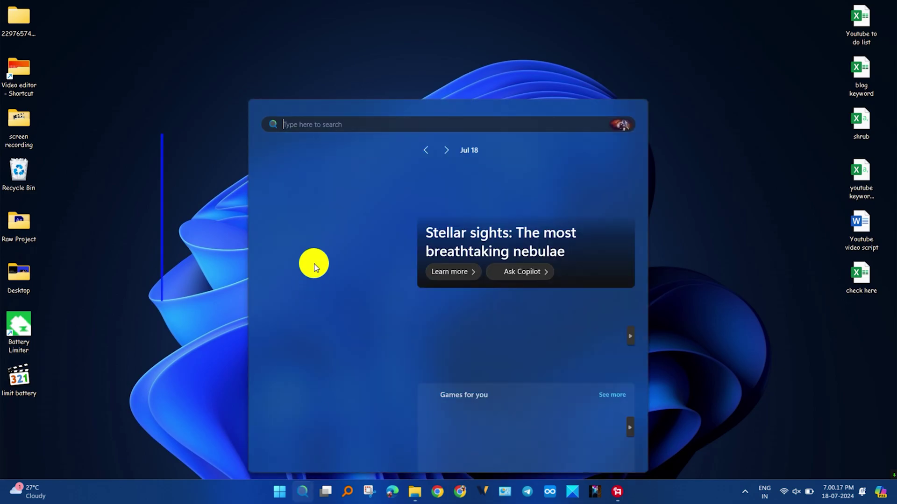
text(store)
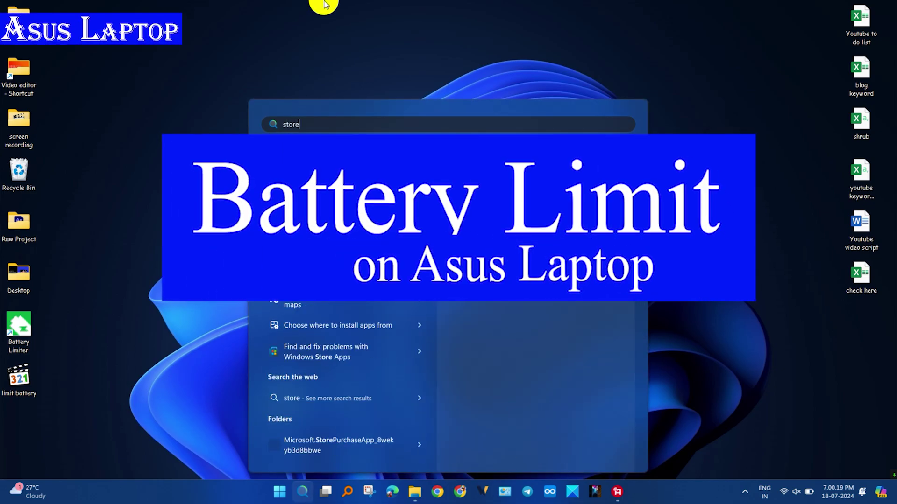
click(322, 195)
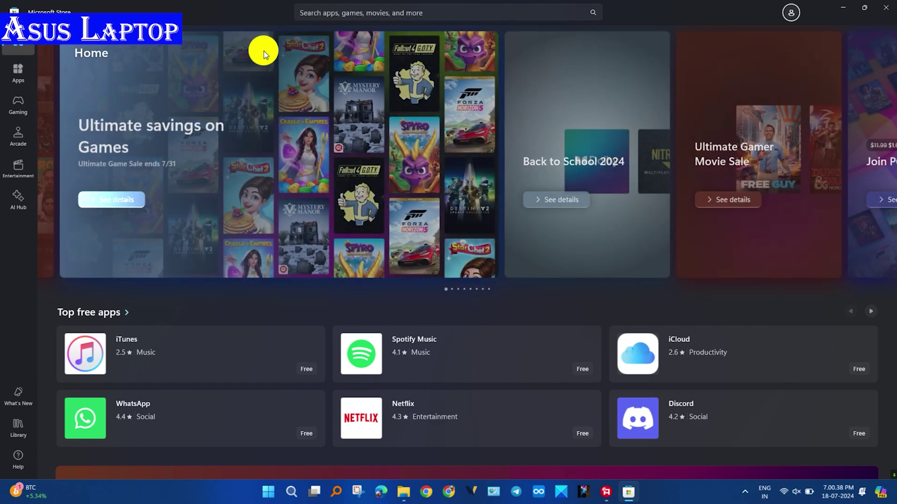
Search the Store for 'my asus' and open the MyASUS app listing.
click(378, 13)
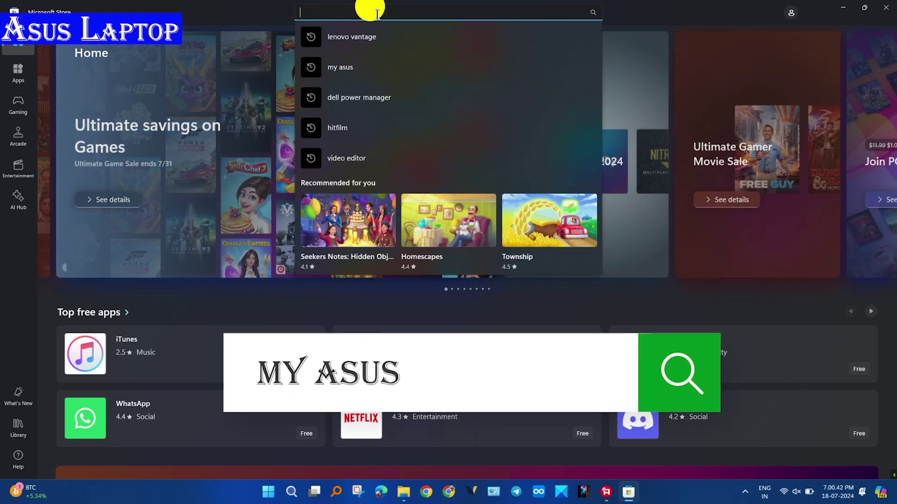
text(my asus)
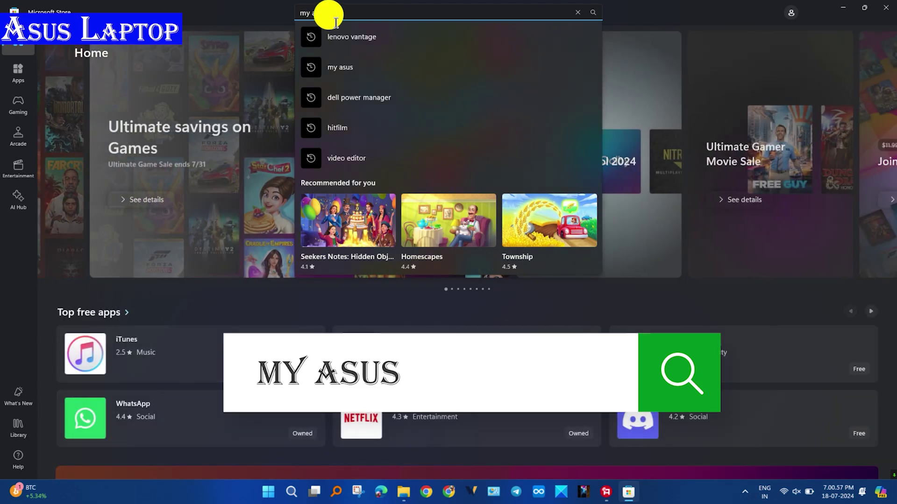
text(m)
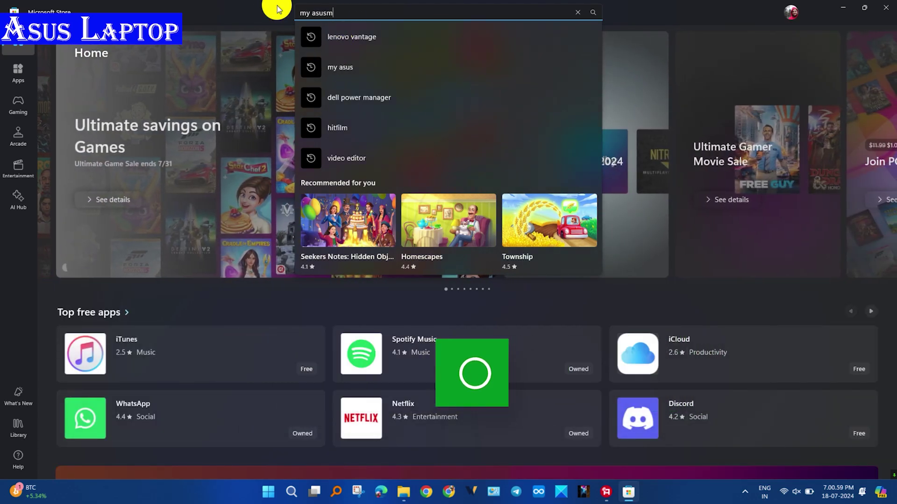
click(593, 12)
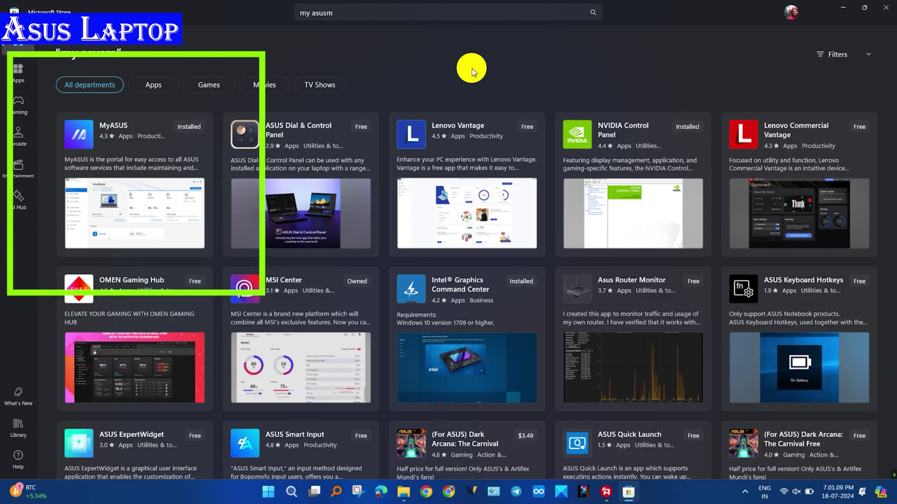
click(116, 126)
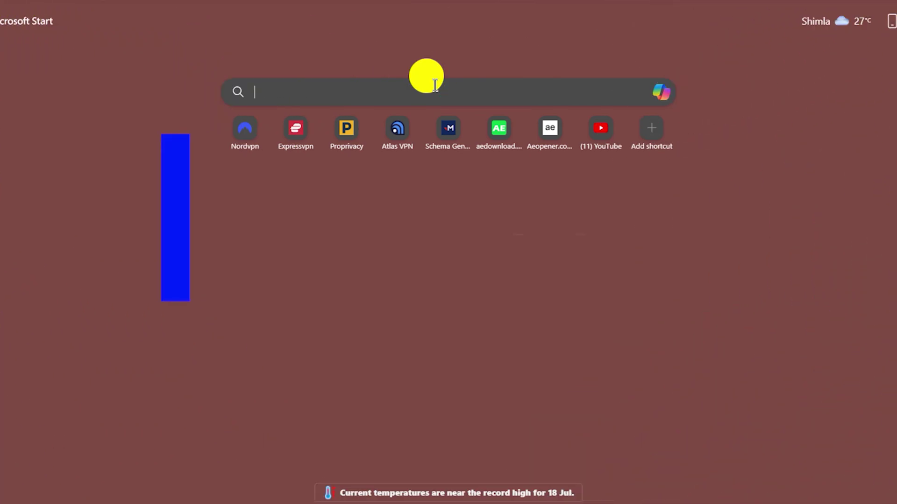
Search Bing for 'dell power manager service', open Dell's driver details page, and scroll to Available formats.
text(dell po)
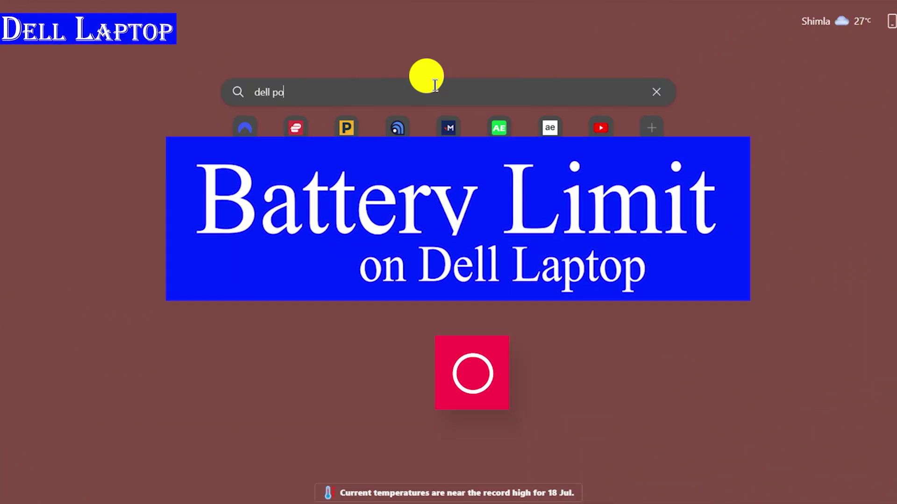
text(wer manager service)
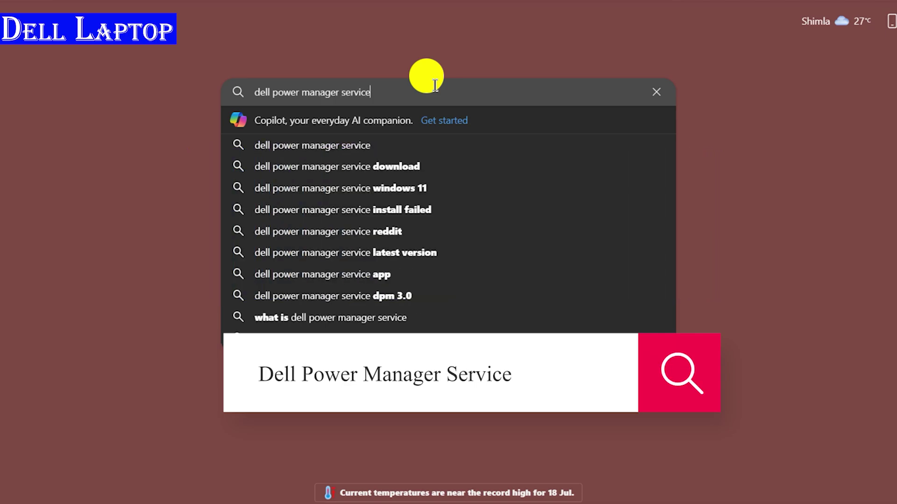
key(Return)
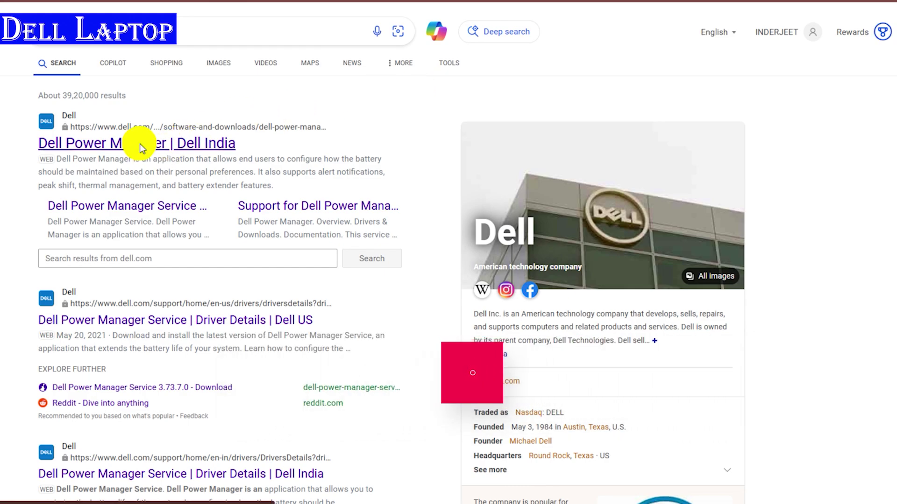
click(136, 319)
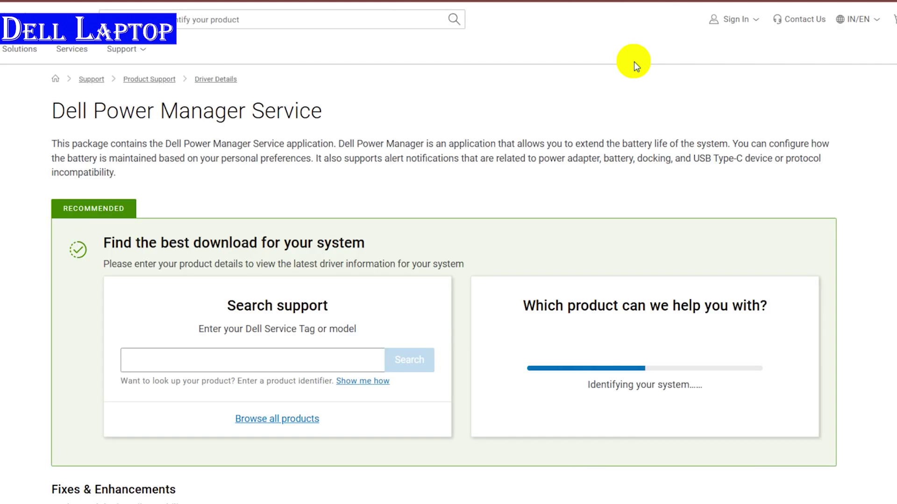
scroll(538, 216, down, 10)
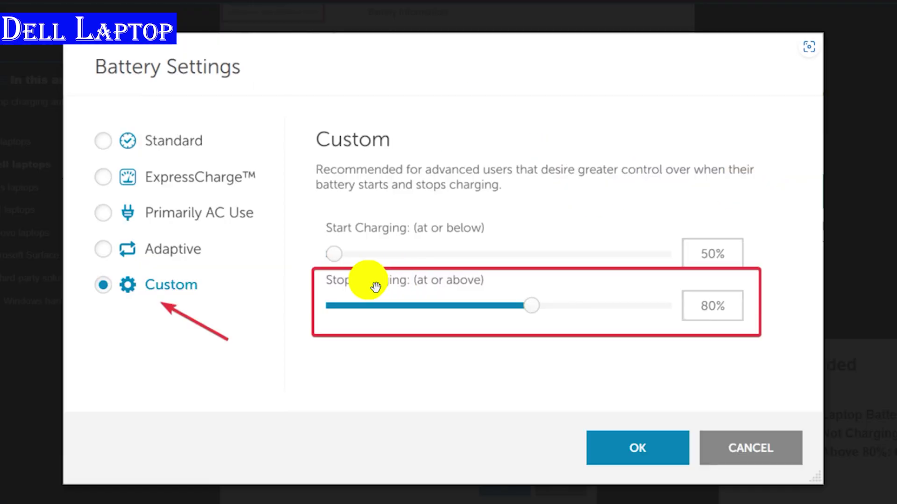
Set Dell Power Manager's Custom battery mode to stop charging at 80%.
click(528, 310)
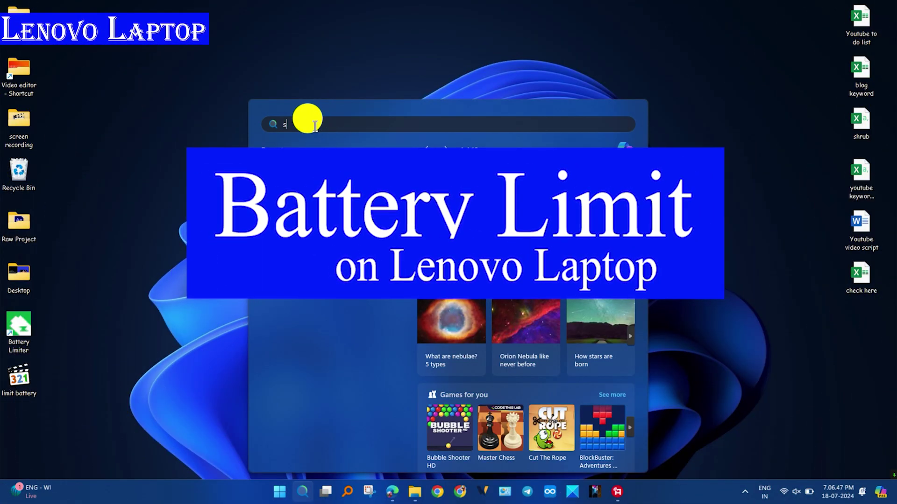
Open Microsoft Store, search 'lenovo vantage', and open the Lenovo Vantage product page.
text(store)
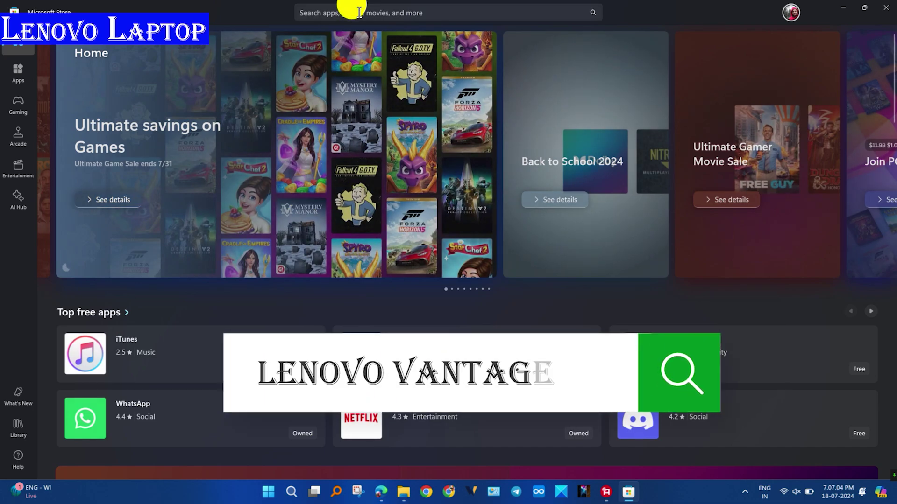
click(358, 12)
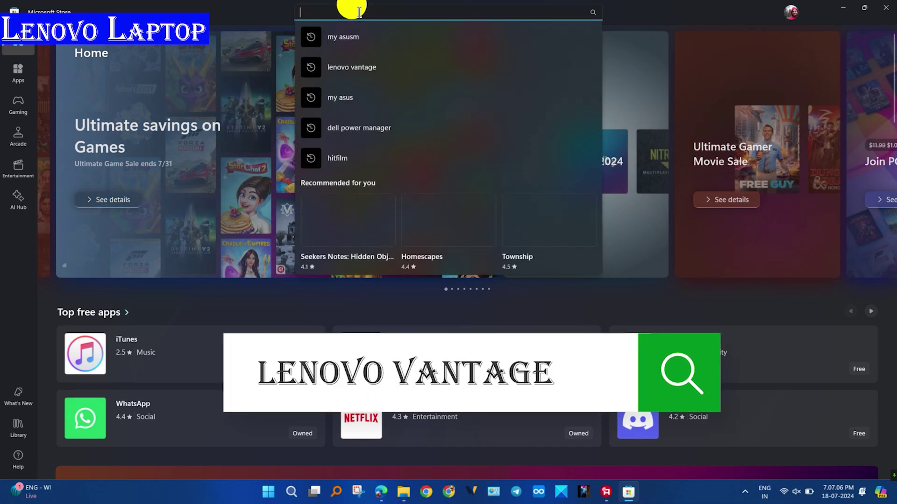
text(lenovo vantage)
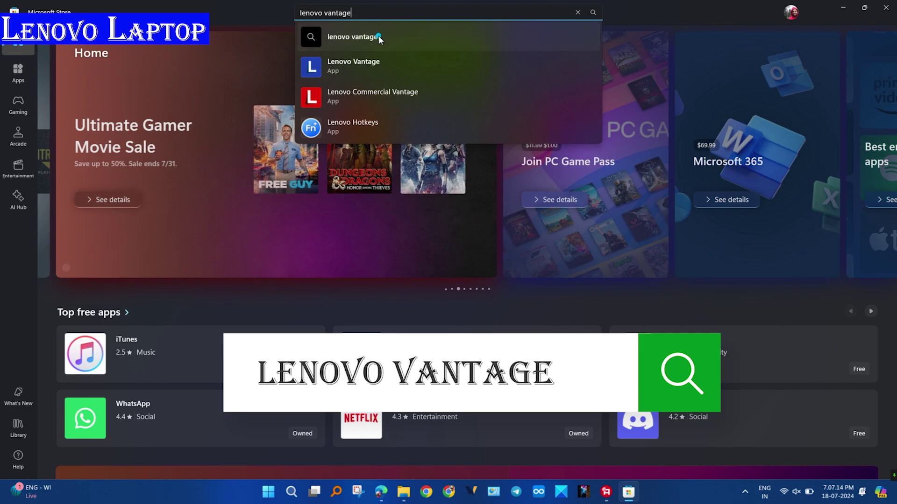
click(378, 37)
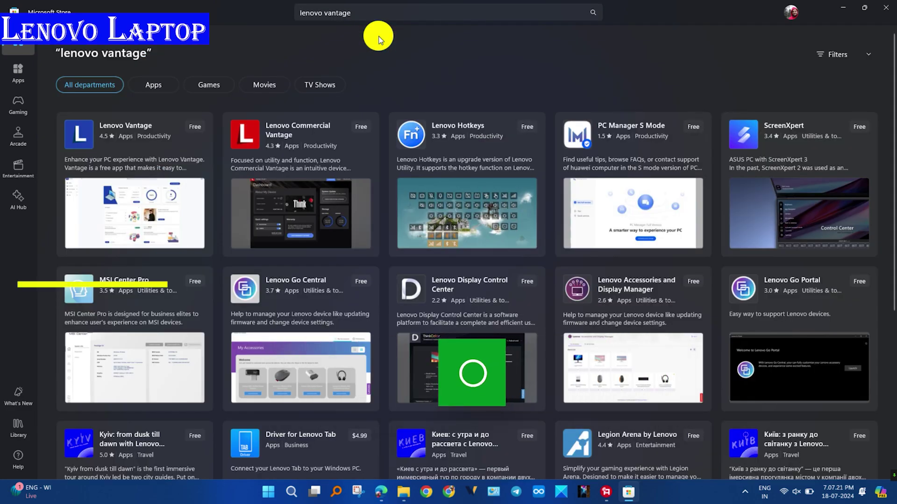
mouse_move(136, 134)
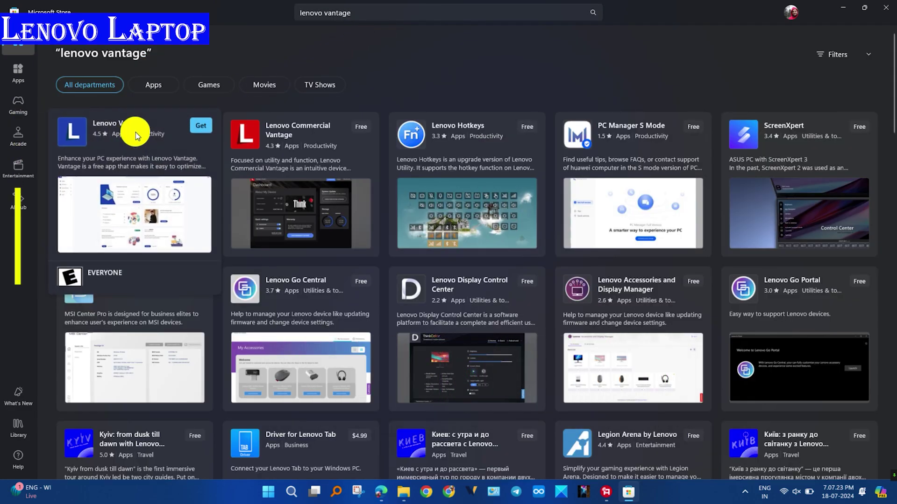
click(136, 133)
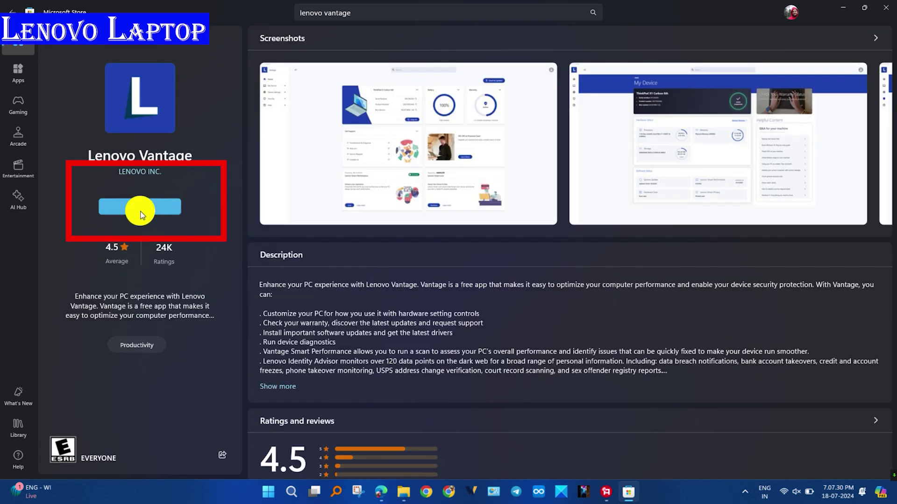
Install Lenovo Vantage, open Power settings, and view the start- and stop-charging threshold choices.
click(139, 208)
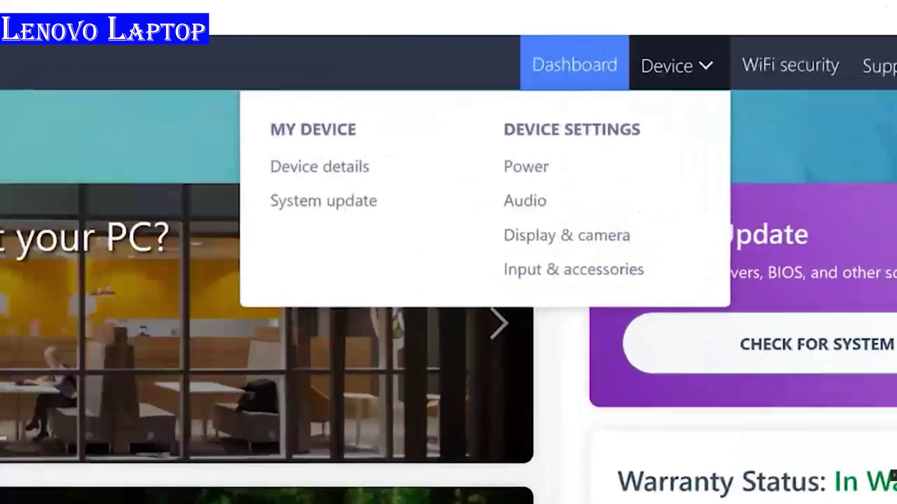
click(526, 166)
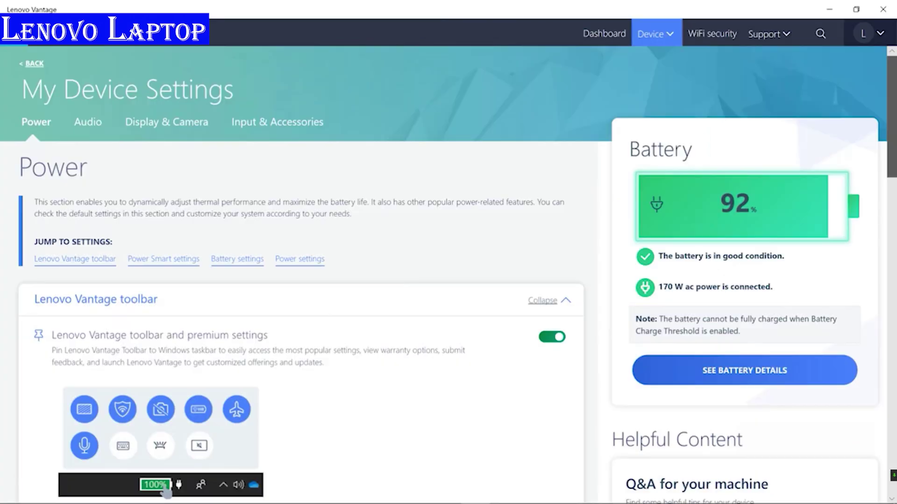
scroll(448, 275, down, 10)
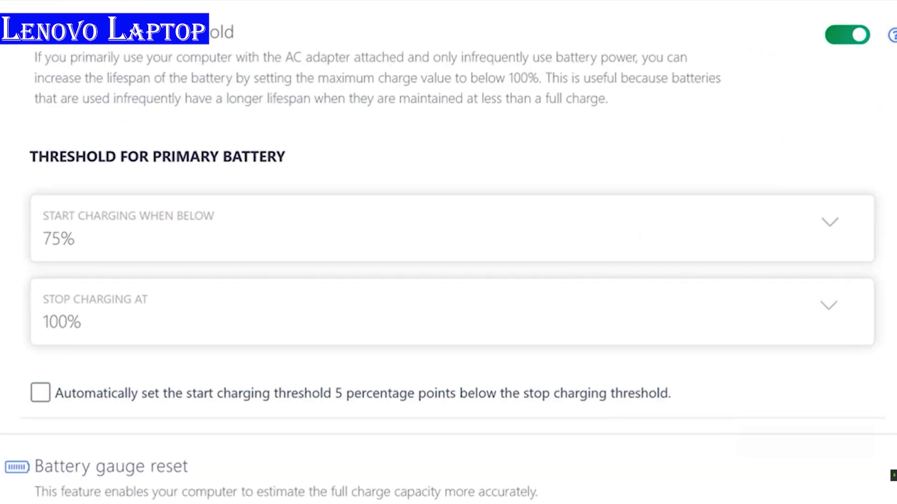
click(525, 234)
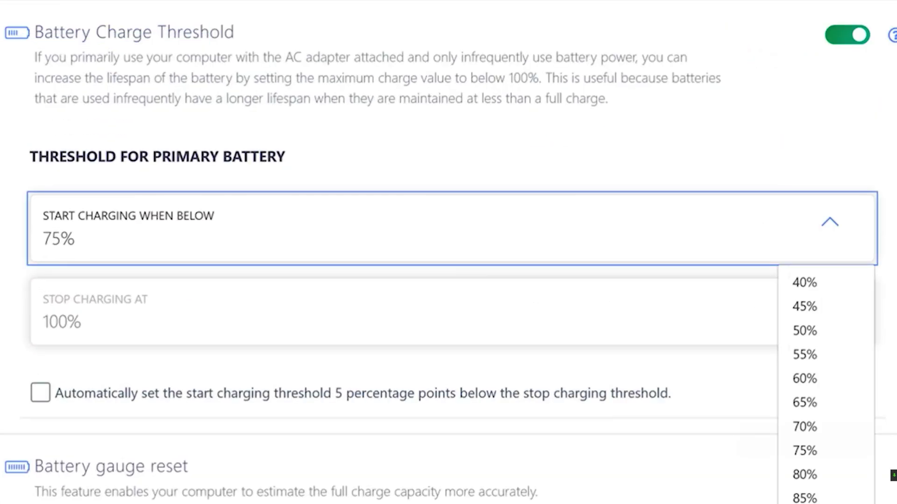
click(804, 450)
click(525, 312)
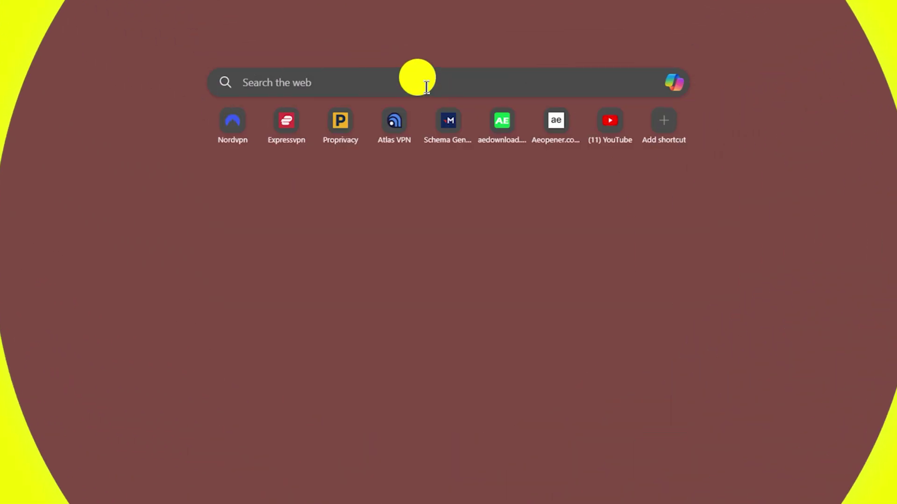
Search Bing for 'acer care center download' and scroll the results to Acer's support drivers link.
click(417, 77)
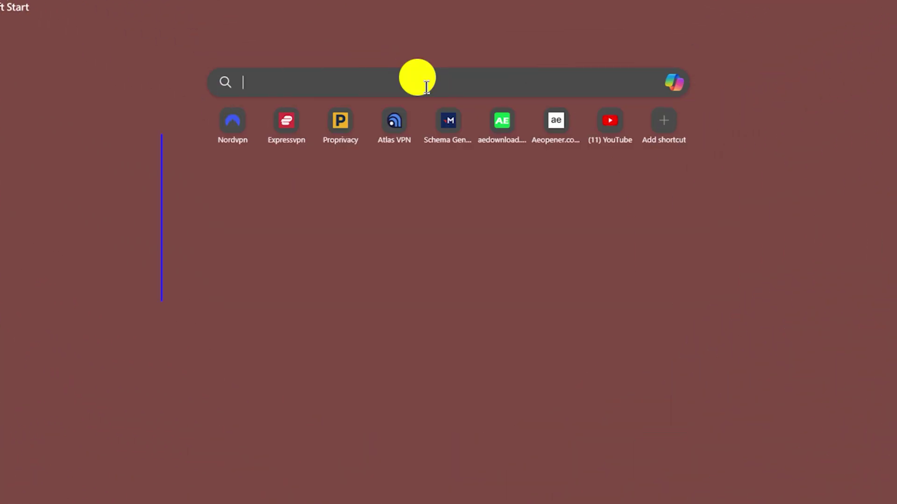
text(ac)
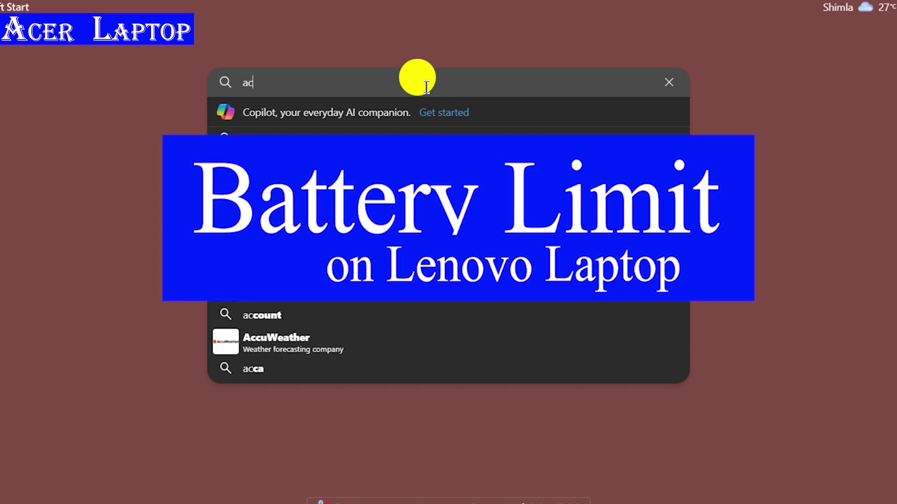
text(er )
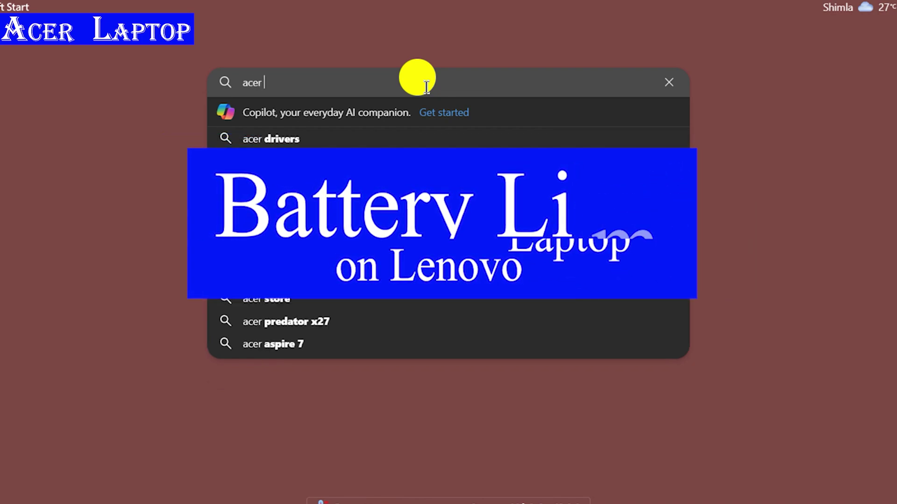
text(care cente)
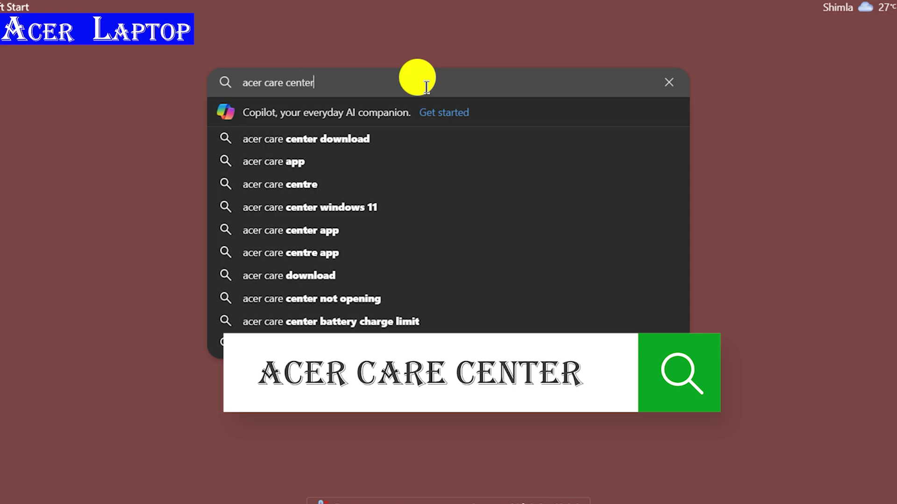
text(r)
click(333, 139)
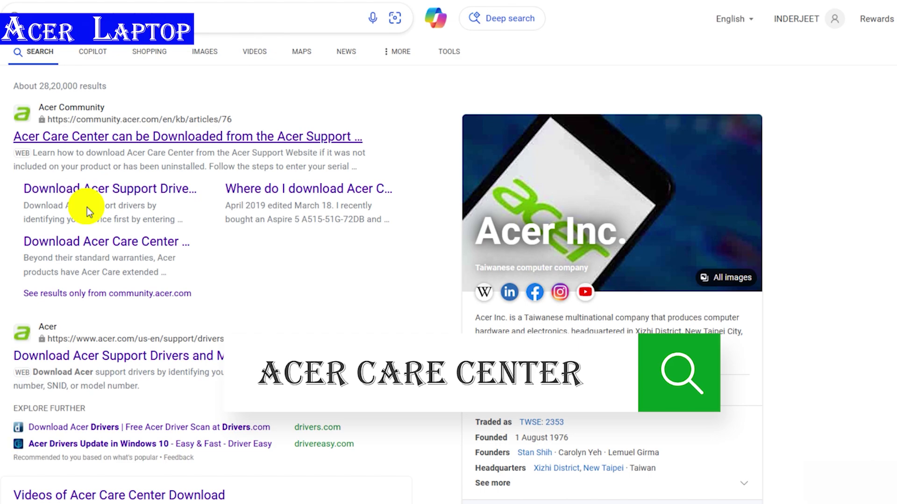
scroll(87, 220, down, 2)
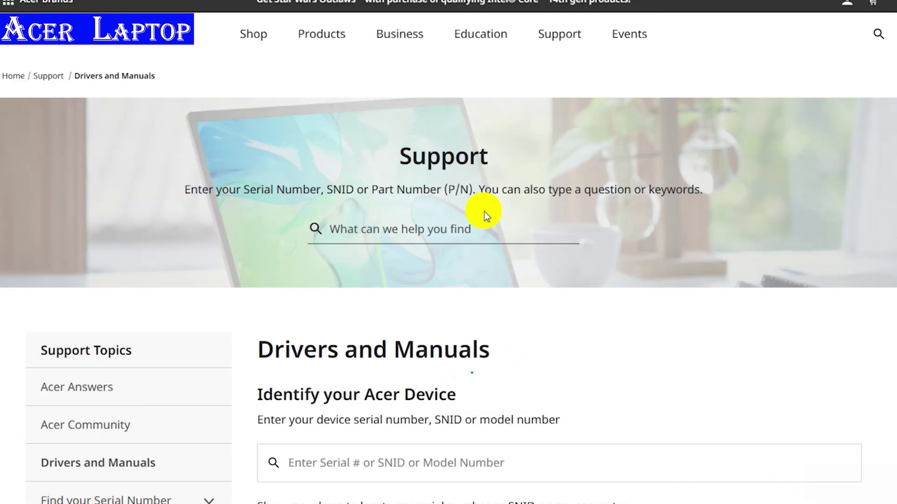
On Acer's Drivers and Manuals page, select the 'Enter Serial # or SNID or Model Number' field.
scroll(484, 211, down, 6)
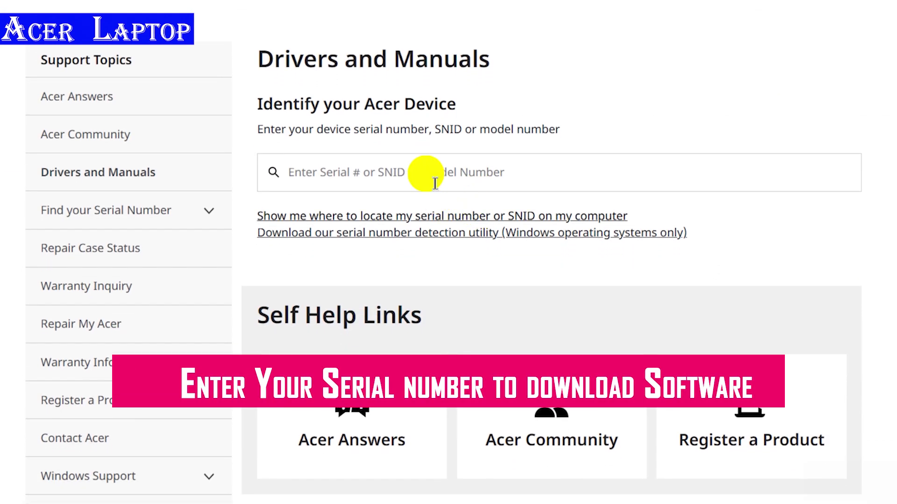
click(415, 175)
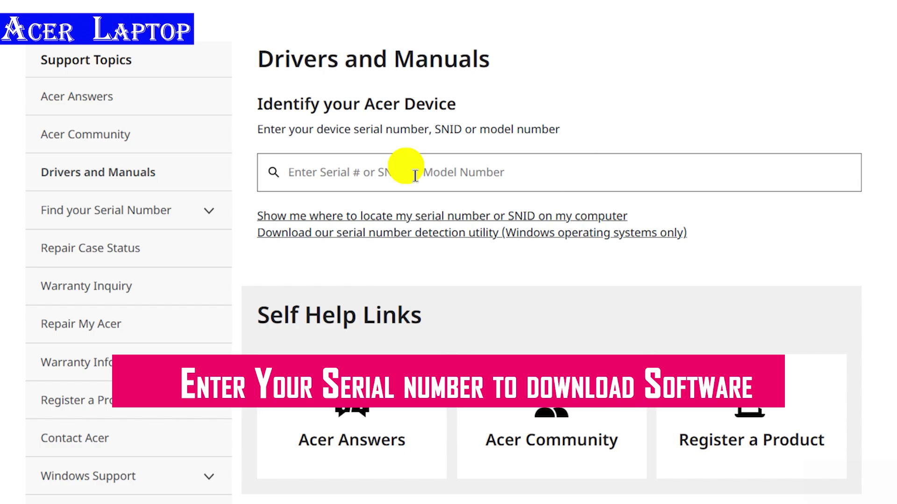